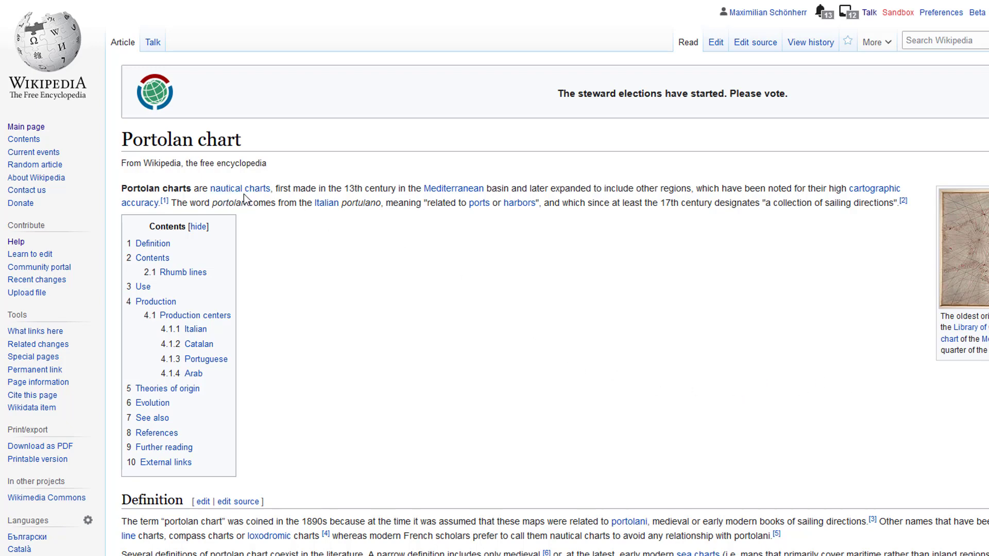
Read the Portolan chart article and look through its Japanese version
scroll(553, 323, "down", 5)
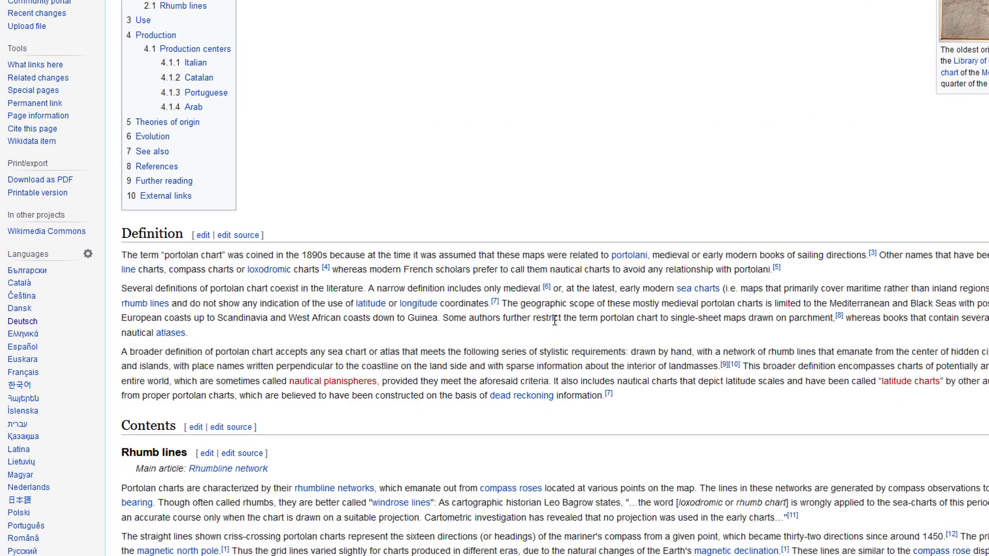
scroll(556, 320, "down", 3)
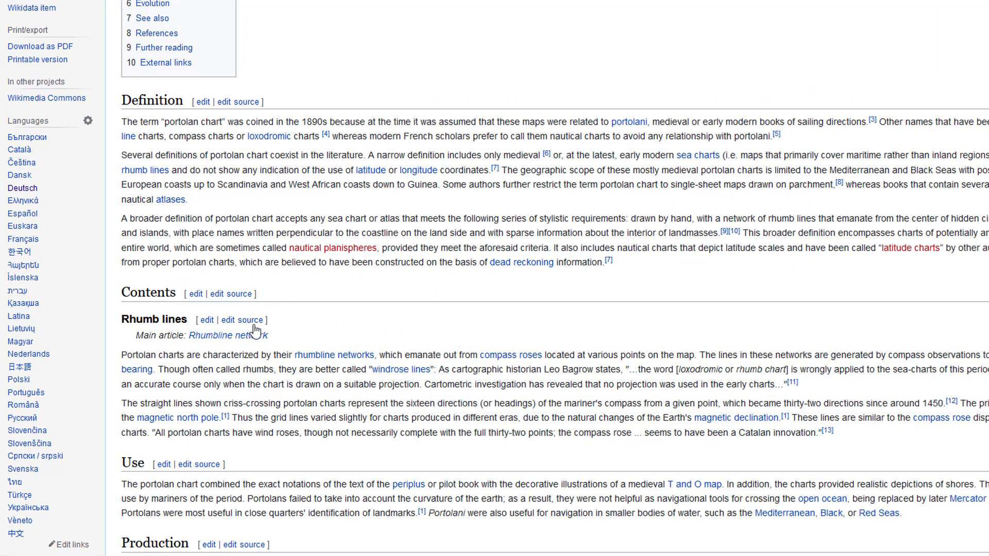
left_click(26, 367)
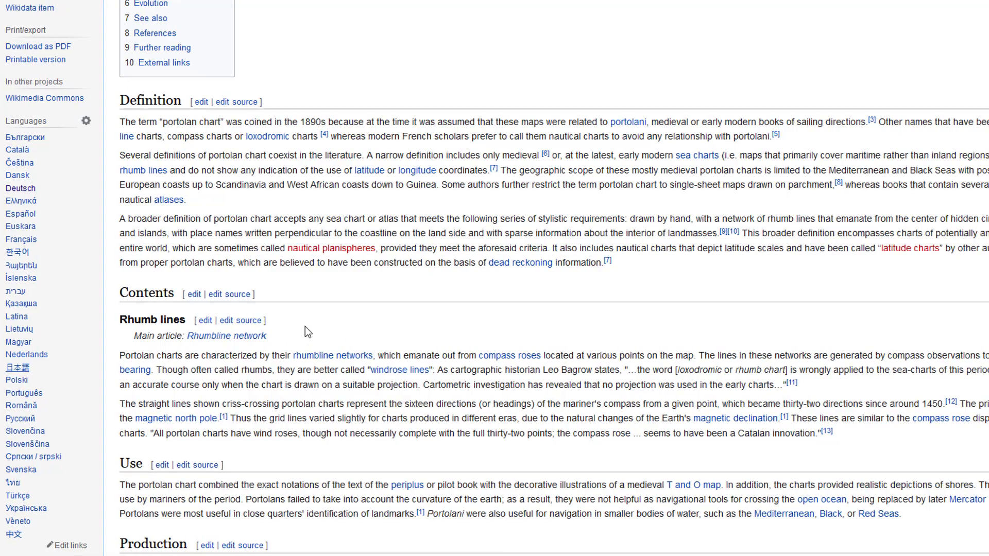
scroll(603, 293, "down", 6)
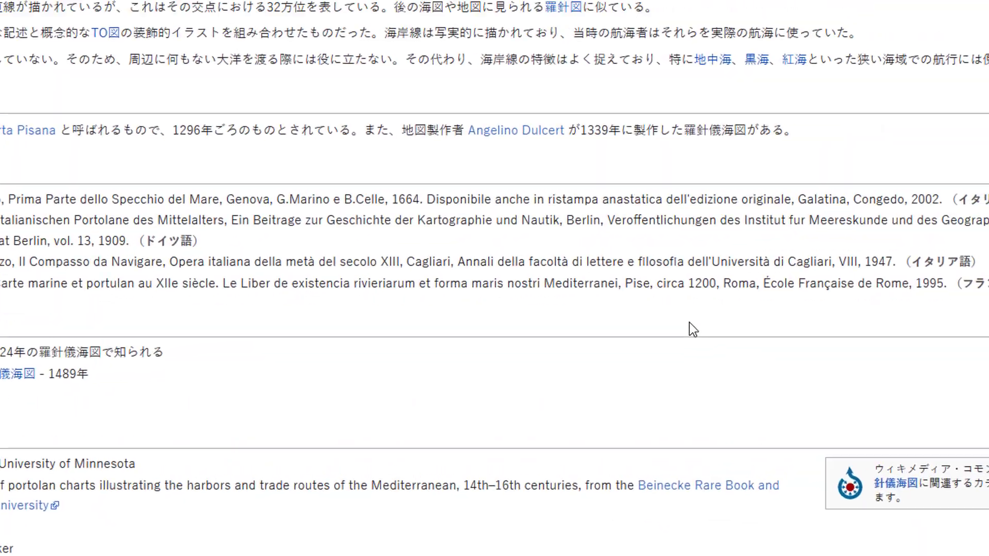
scroll(773, 309, "up", 6)
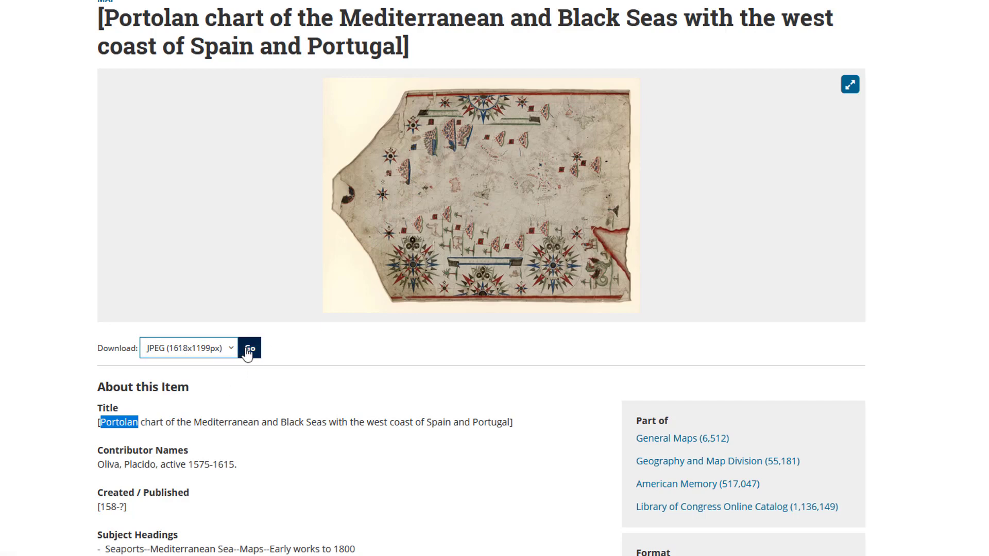
Get the Portolan chart of the Mediterranean and Black Seas as JPEG (3236x2399px) and examine it at full size
left_click(231, 350)
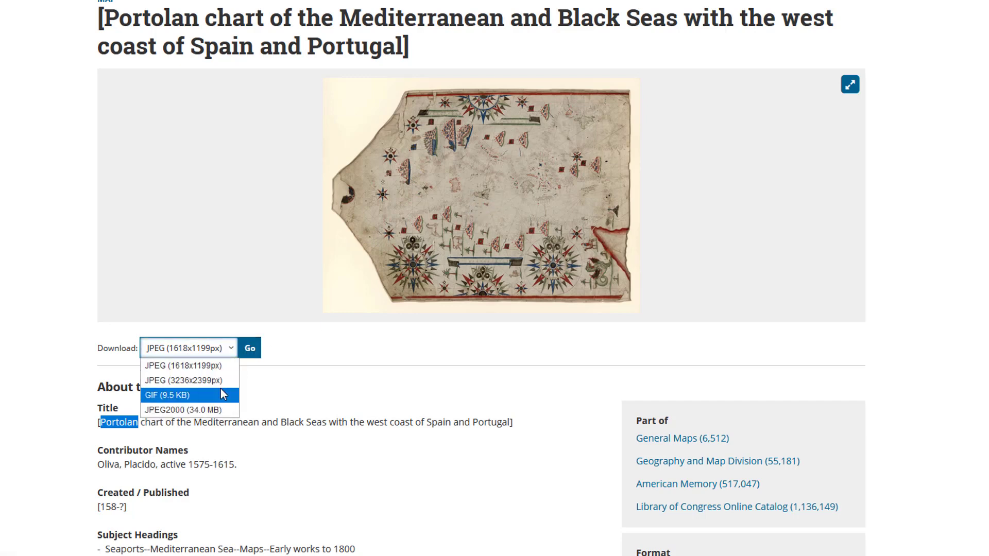
left_click(221, 381)
left_click(251, 354)
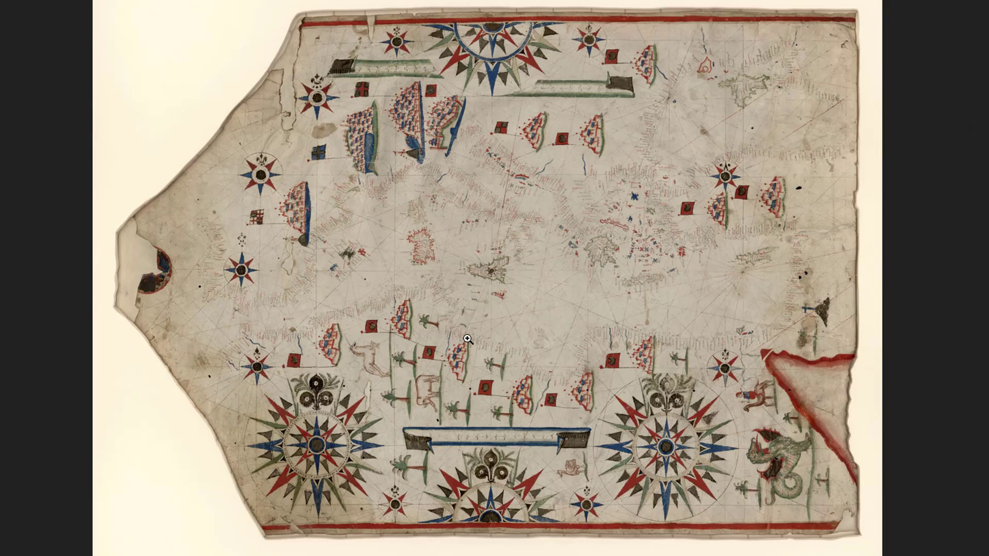
left_click(467, 338)
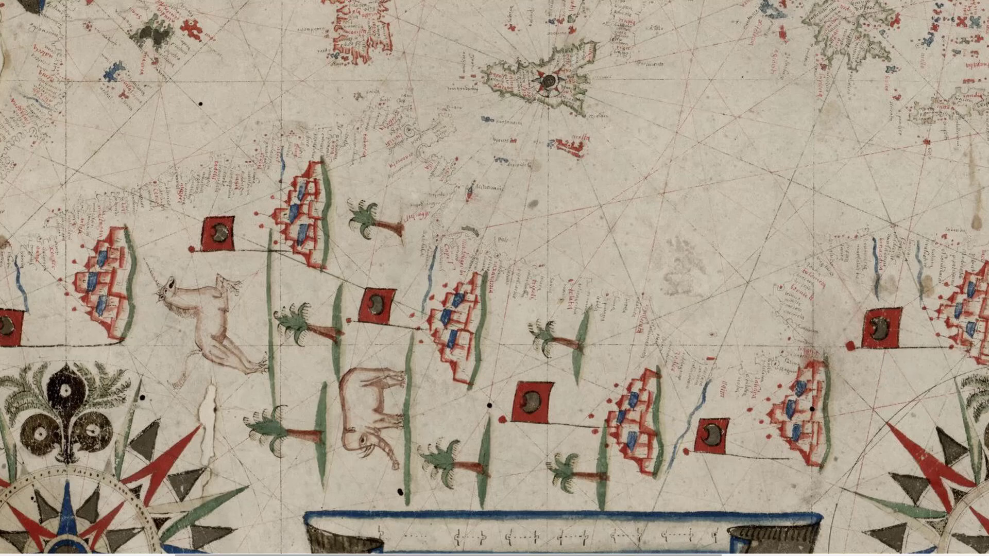
scroll(494, 278, "left", 5)
scroll(379, 428, "left", 2)
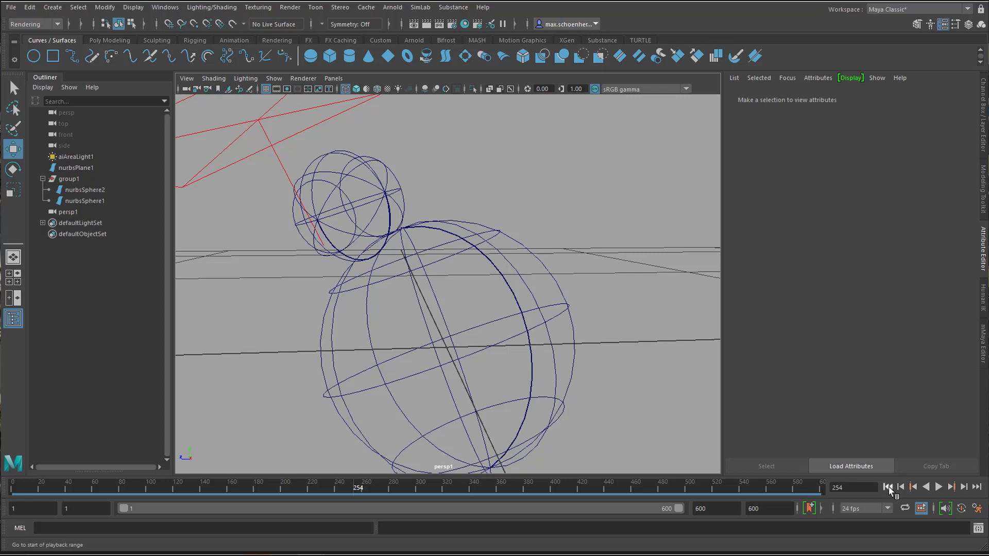
In Maya, play the animation from the first frame and open the expression driving group1's Y rotation
left_click(887, 487)
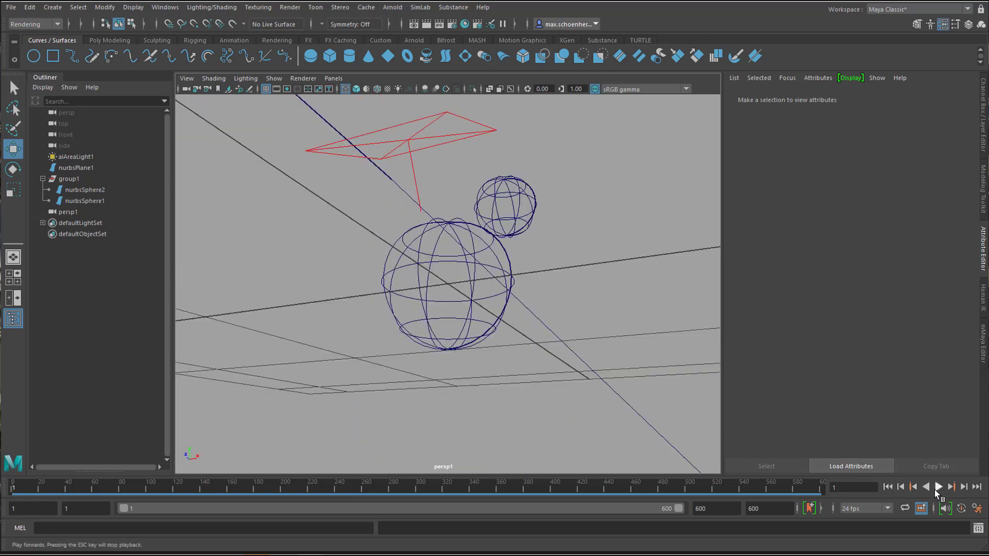
left_click(934, 489)
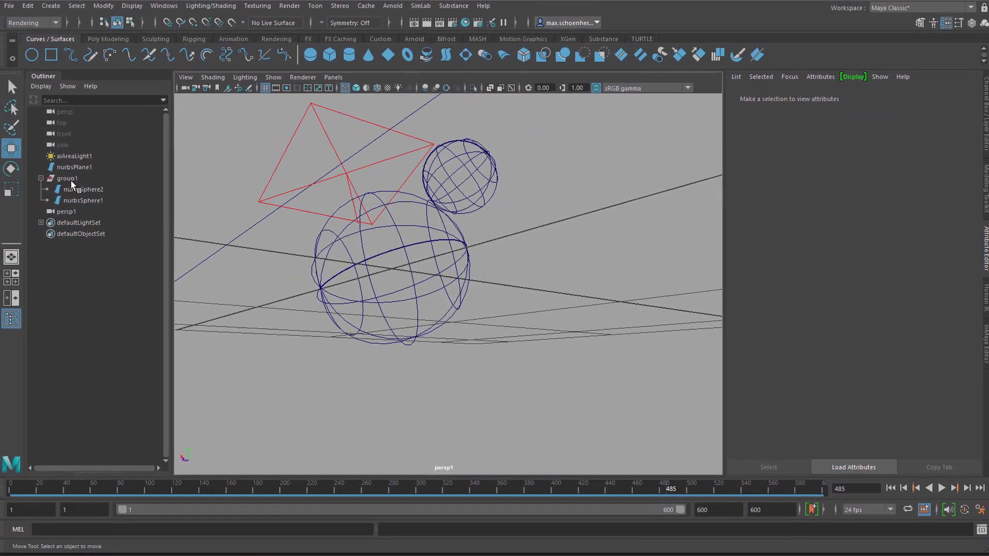
left_click(52, 172)
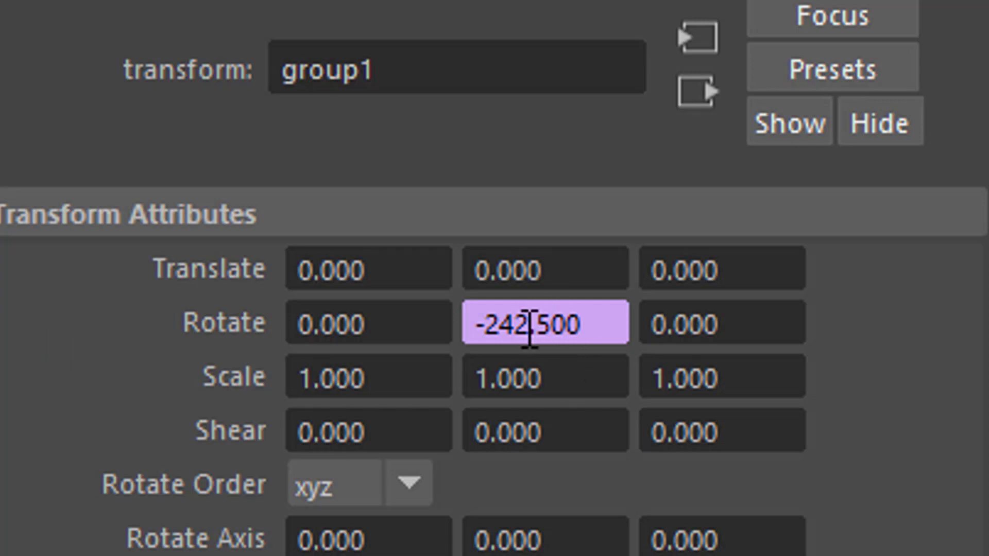
right_click(529, 329)
left_click(631, 355)
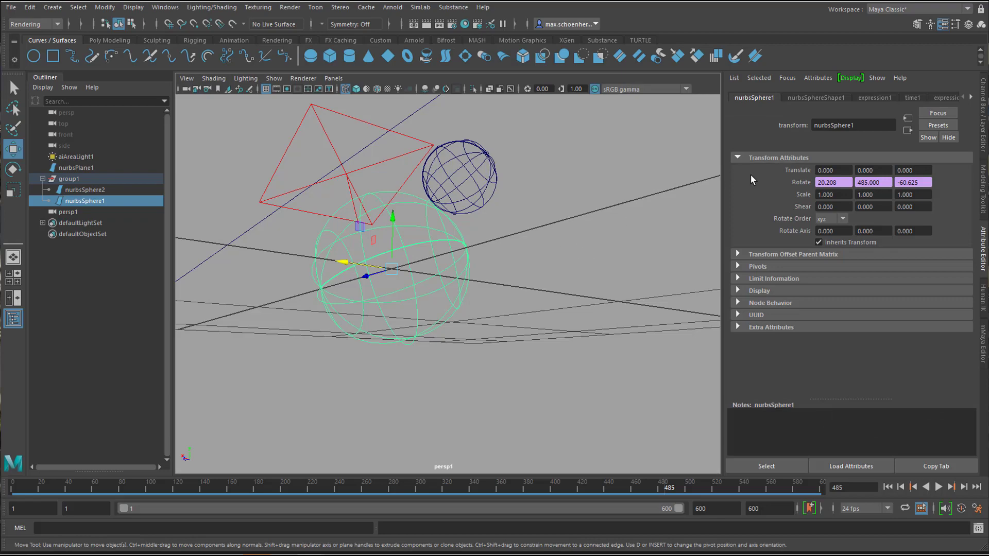
Inspect the expression driving nurbsSphere1's X rotation and close the Expression Editor
right_click(839, 183)
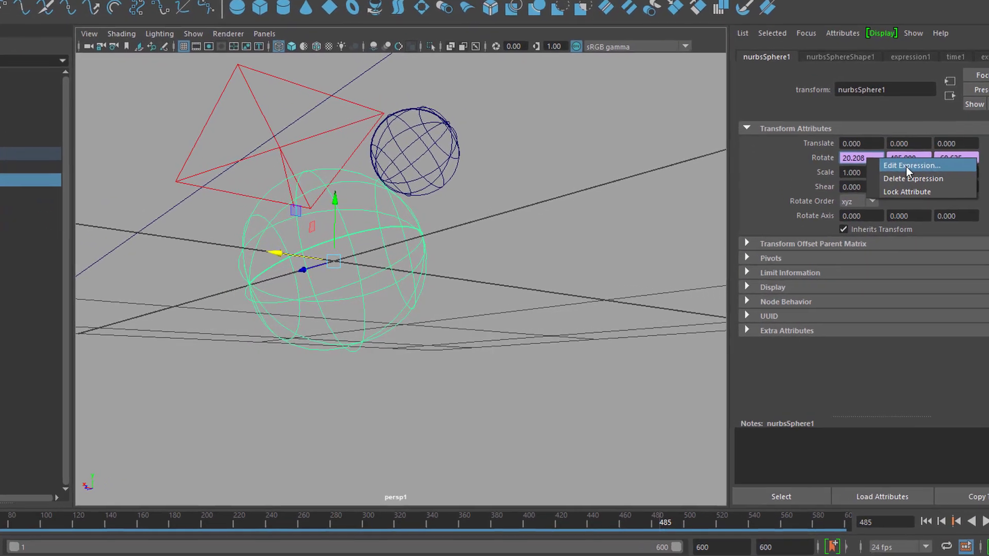
left_click(886, 181)
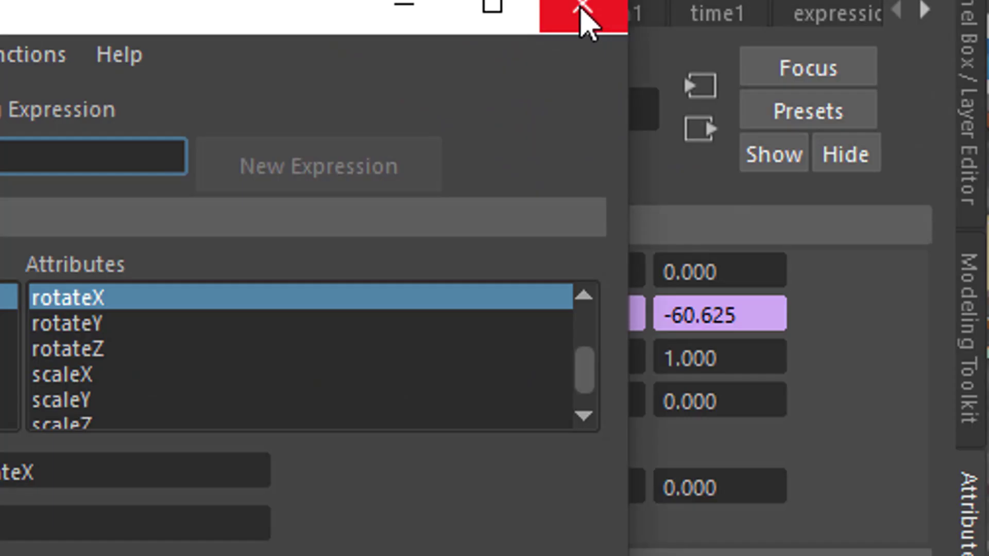
left_click(581, 16)
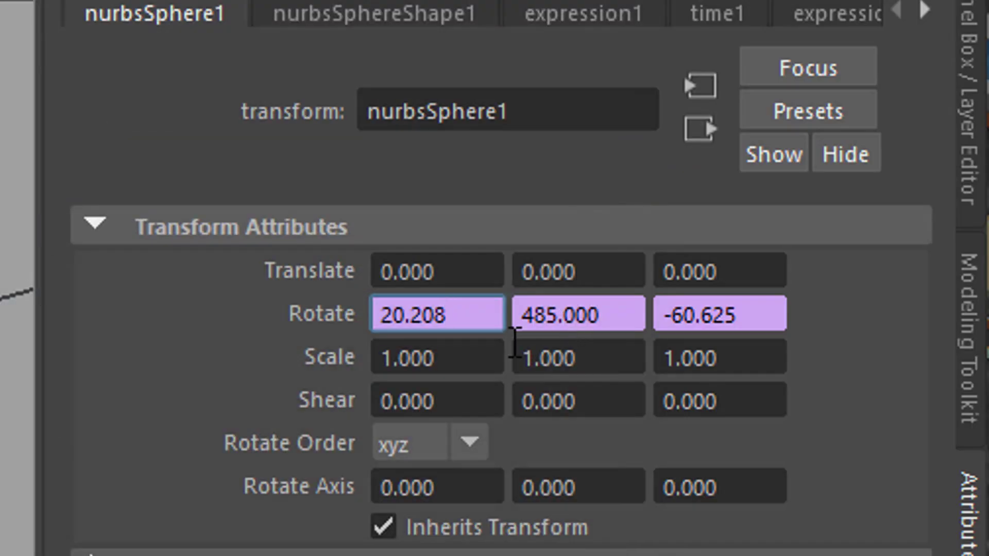
Enter the expression =time for nurbsSphere1's X rotation
left_click_drag(447, 315, 340, 330)
type("=")
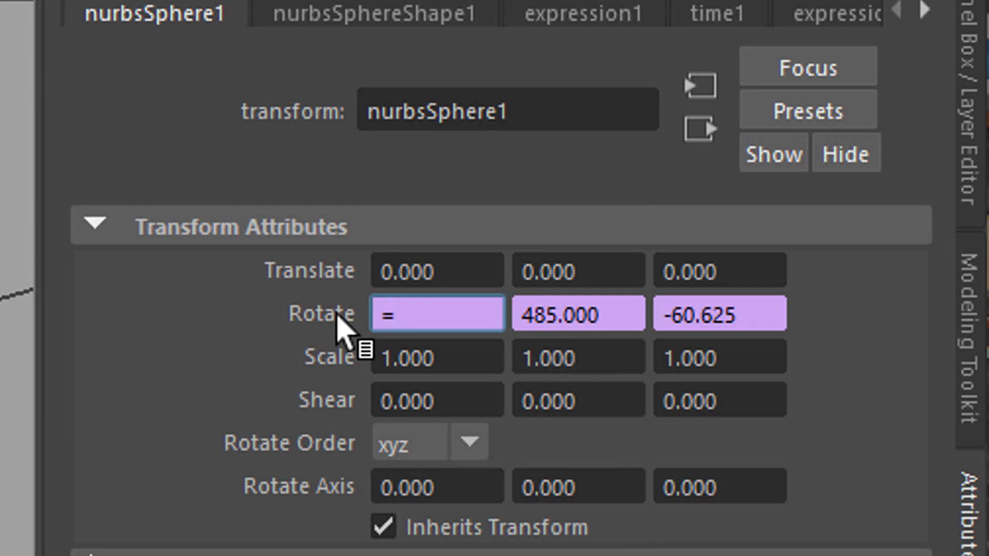
type("time")
key("Return")
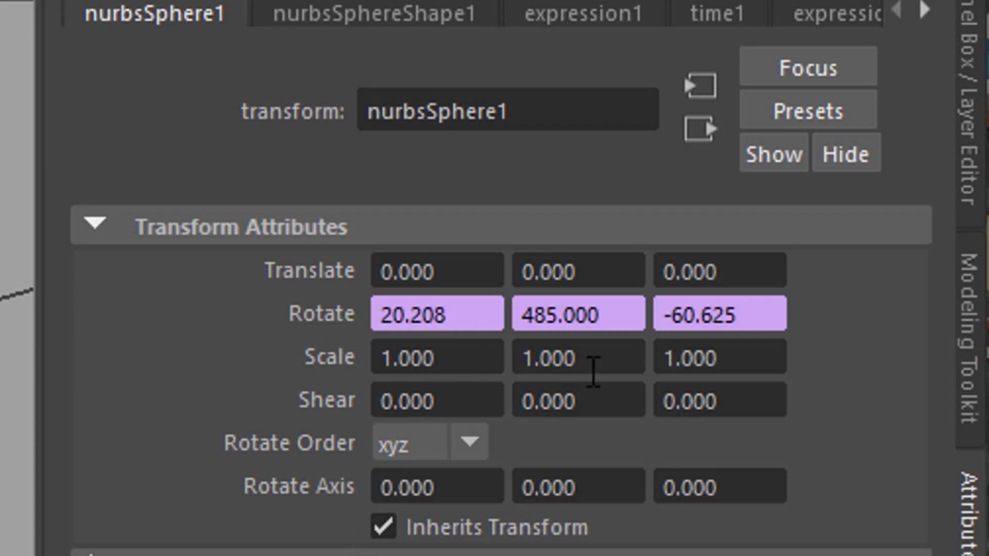
Inspect the expressions driving the Z rotation of nurbsSphere1 and of nurbsSphere2
right_click(707, 315)
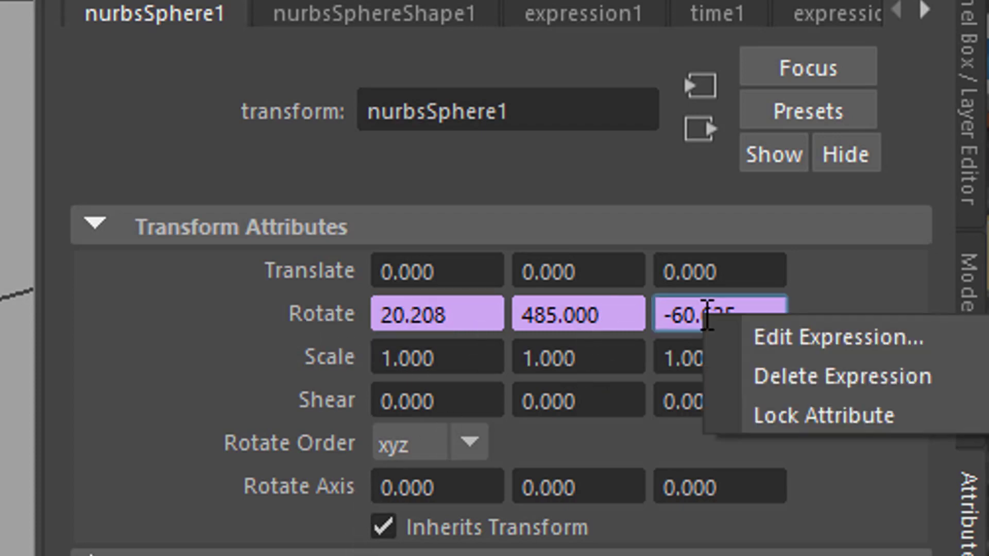
left_click(824, 337)
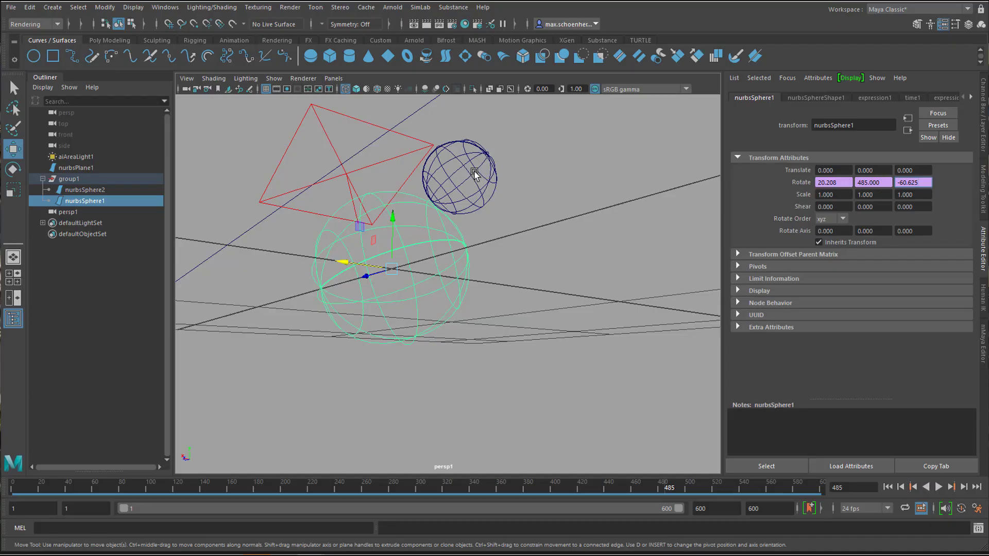
left_click(472, 174)
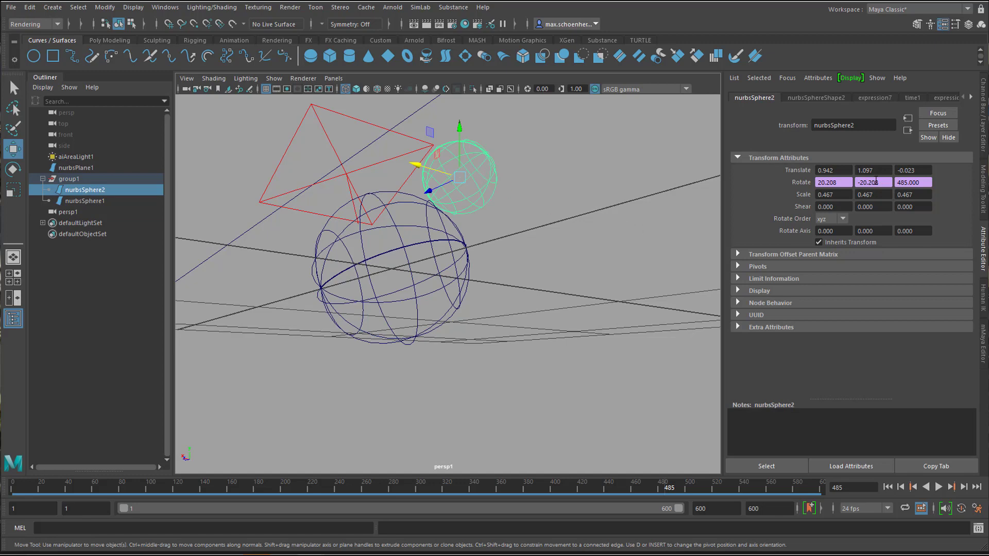
right_click(901, 182)
left_click(927, 194)
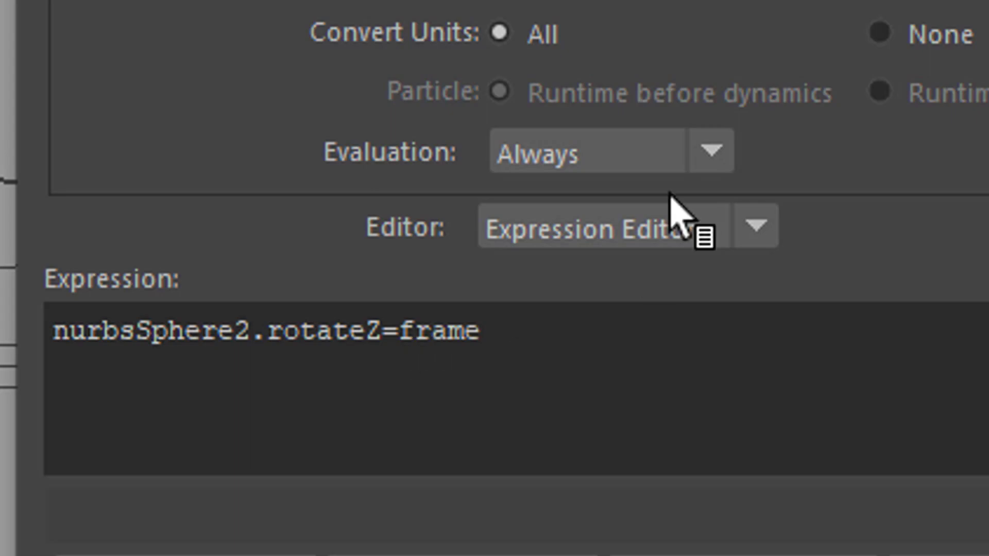
left_click(869, 101)
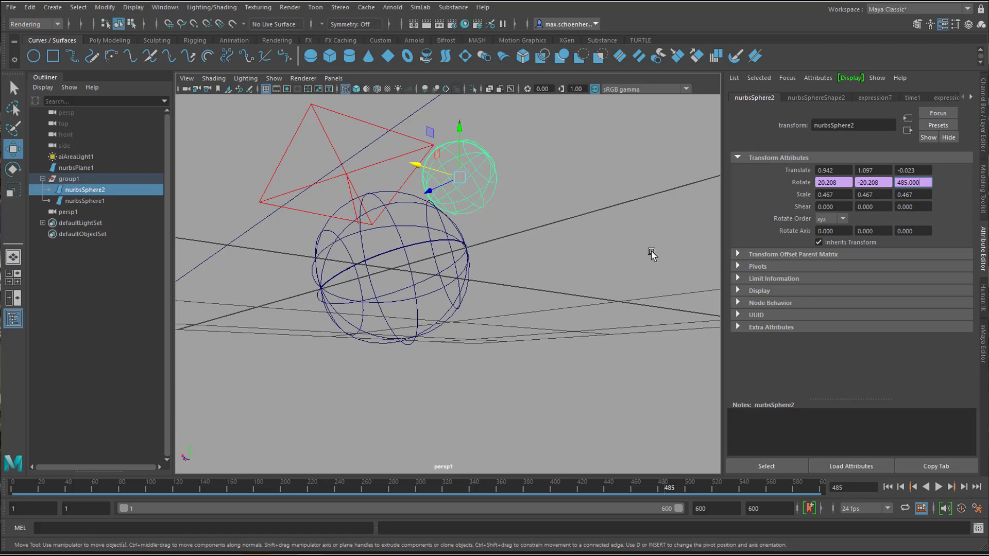
Go to frame 210, check its Arnold render of the two spheres, and close the Render View
left_click_drag(468, 483, 298, 489)
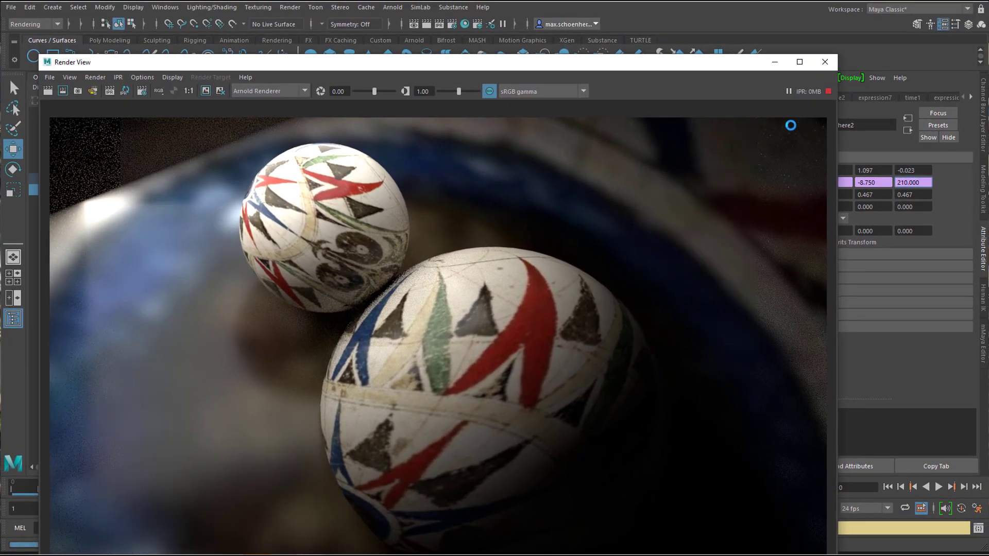
left_click(824, 62)
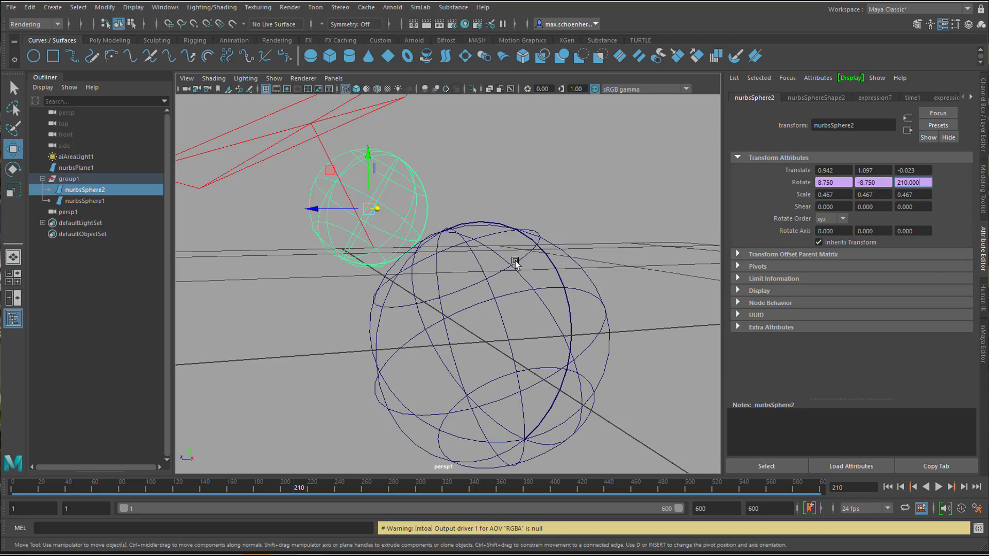
Switch the viewport from the persp1 camera to the persp camera
key("space")
left_click(597, 232)
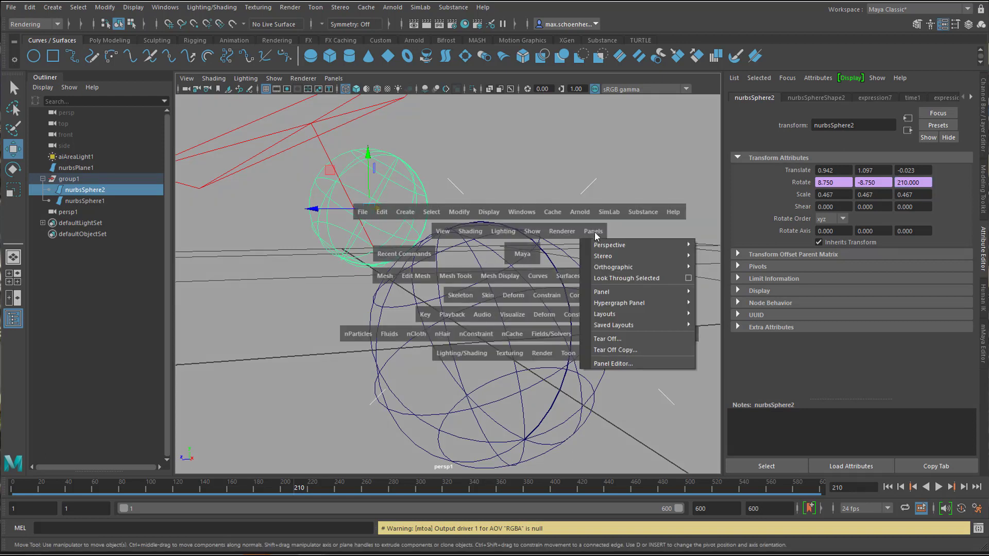
mouse_move(685, 245)
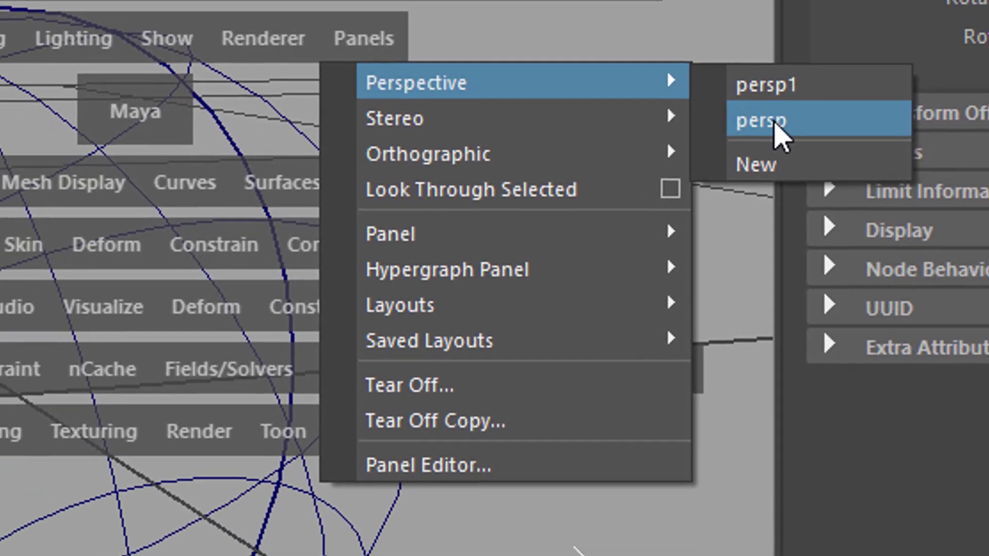
left_click(775, 123)
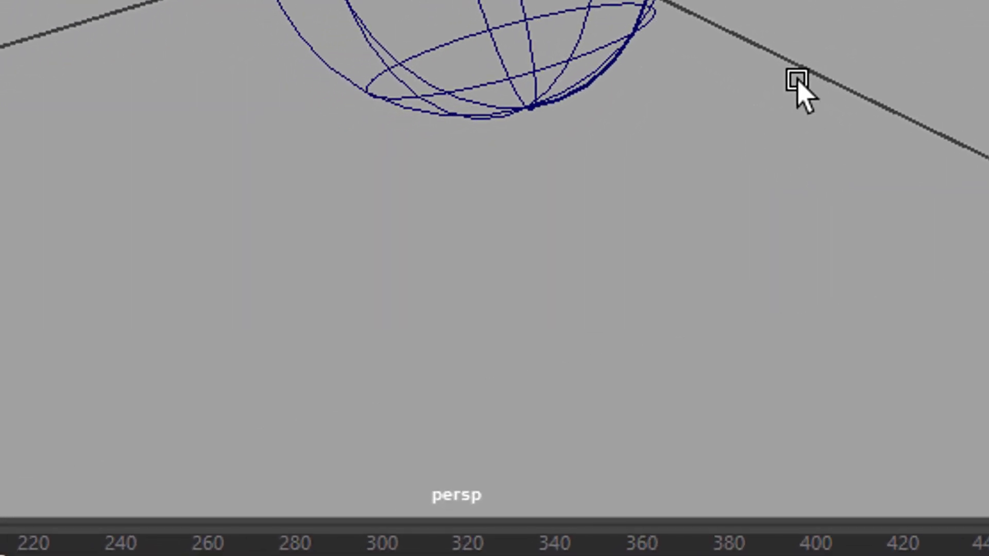
Turn on shaded and textured display and view the whole compass-rose plane with the spheres and camera from outside
key("5")
mouse_move(524, 348)
left_mouse_down("alt")
mouse_move(549, 356)
mouse_move(585, 331)
mouse_move(514, 365)
mouse_move(499, 357)
mouse_move(576, 360)
left_mouse_up("alt")
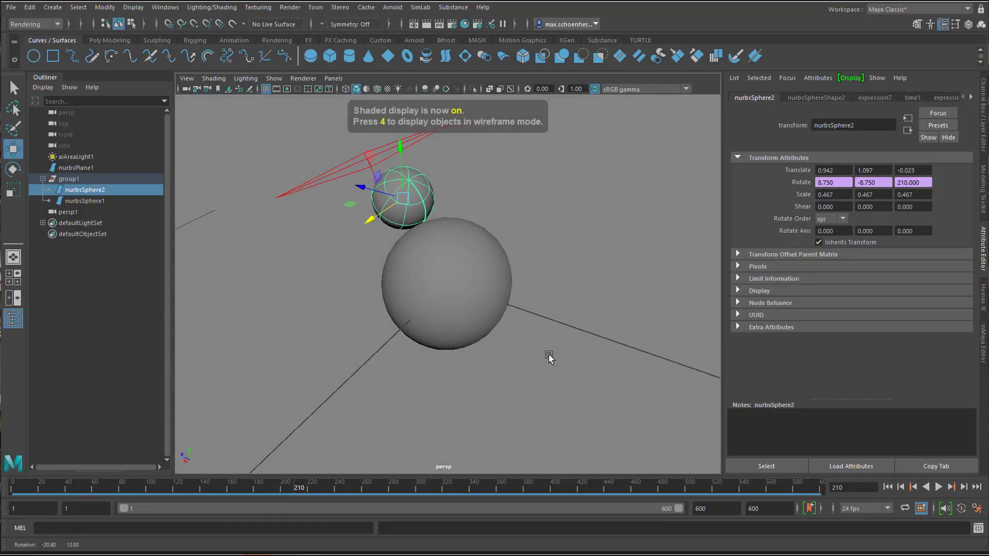
key("6")
right_click_drag(576, 360, 362, 391, "alt")
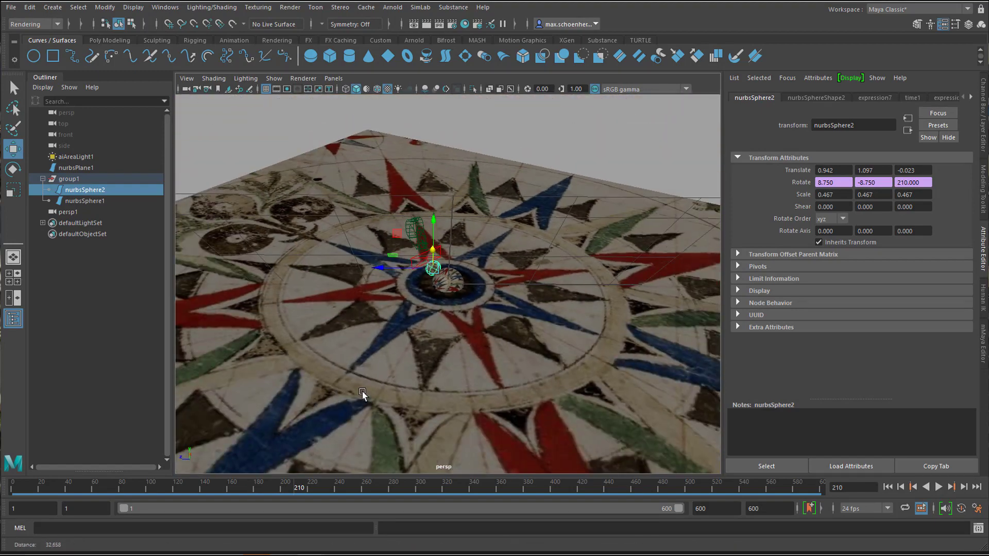
left_click_drag(362, 391, 475, 250, "alt")
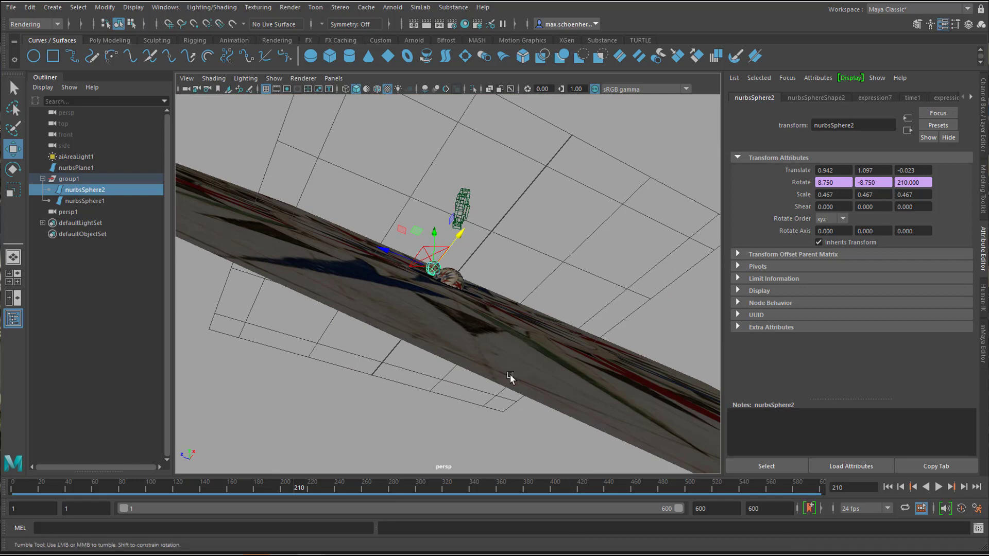
left_click_drag(513, 376, 558, 455, "alt")
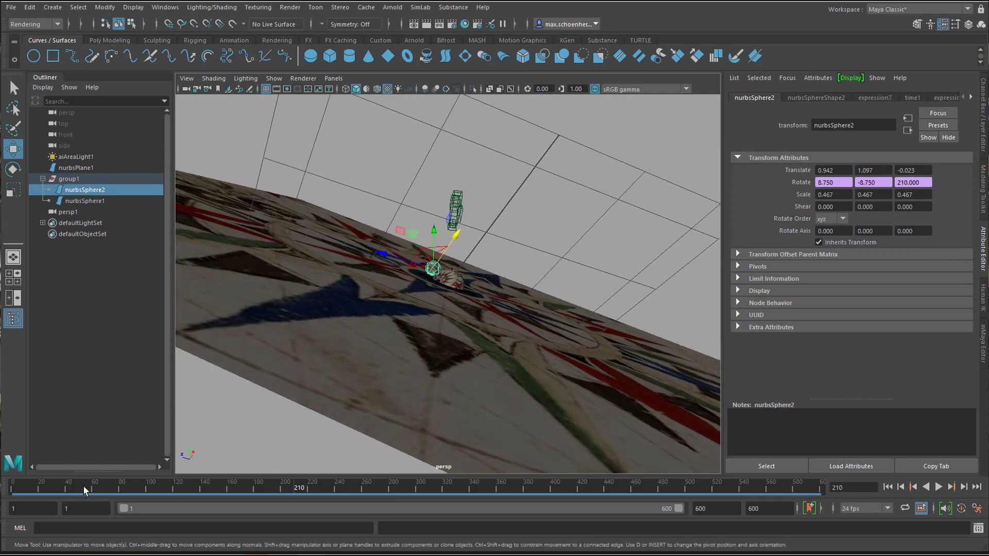
Scrub the animation to frame 381, select nurbsPlane1, and preview the scene's rotation over the timeline
left_click_drag(85, 490, 528, 492)
left_click(511, 342)
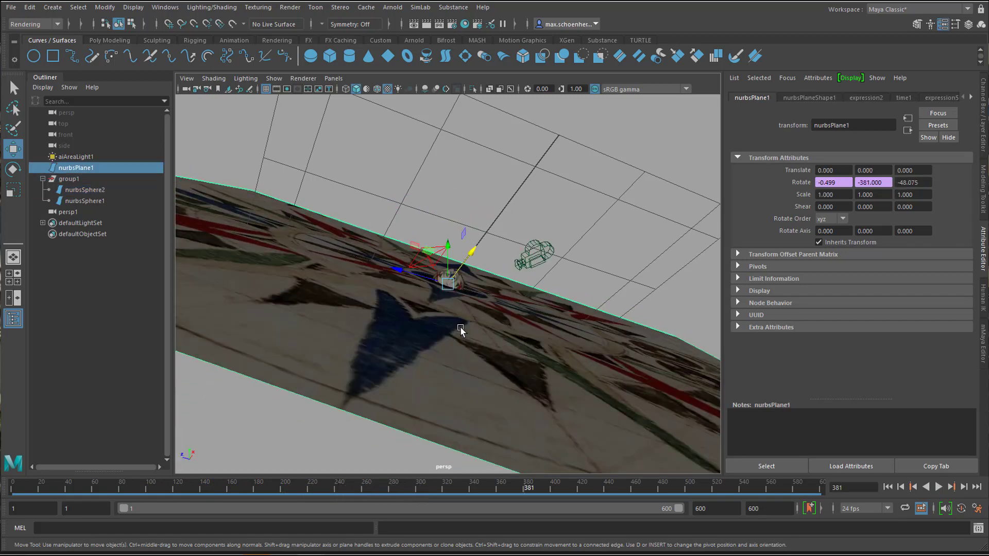
left_click_drag(532, 490, 226, 494)
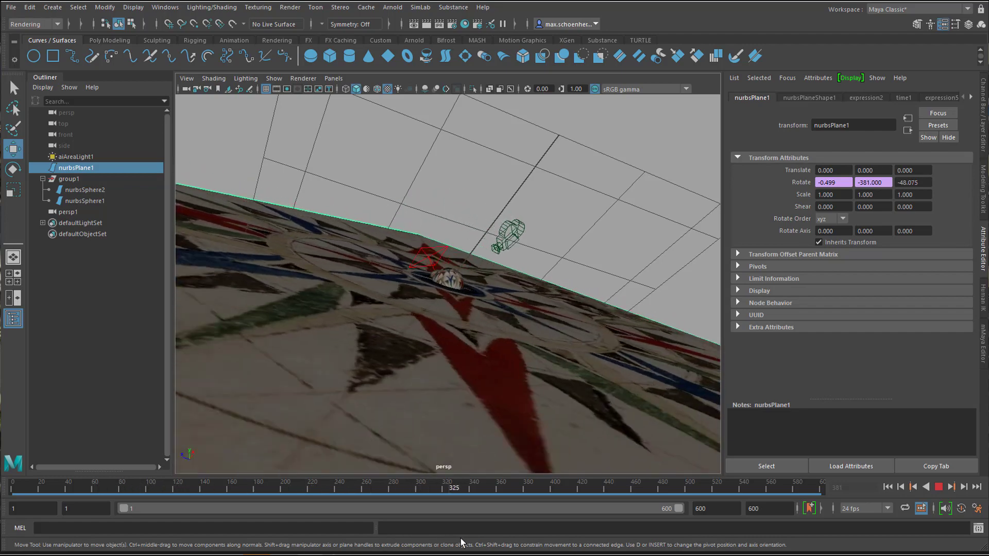
key("Escape")
Play the animation with the two spheres in close-up, and go to frame 497
right_click_drag(376, 392, 706, 394, "alt")
left_click_drag(706, 394, 525, 428, "alt")
key("alt+v")
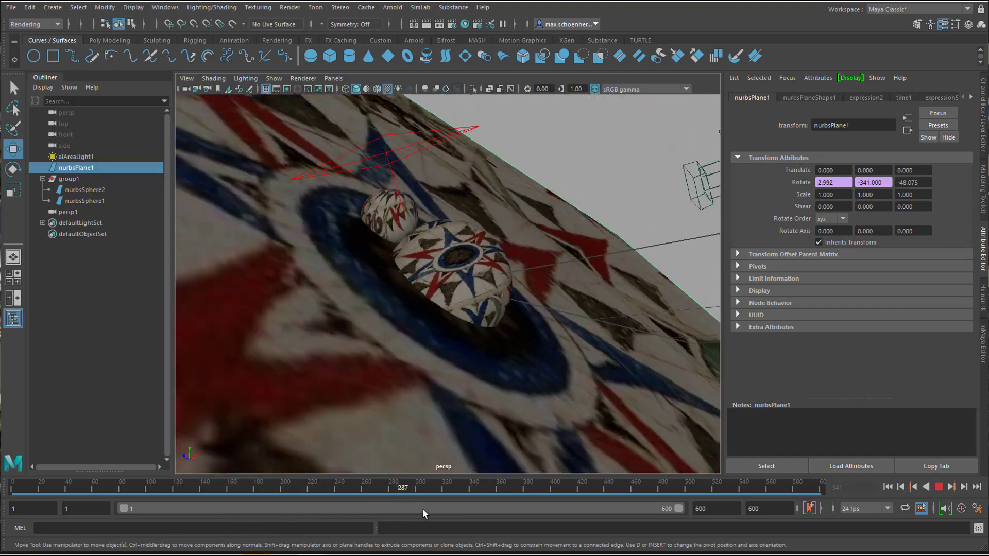
left_click(685, 484)
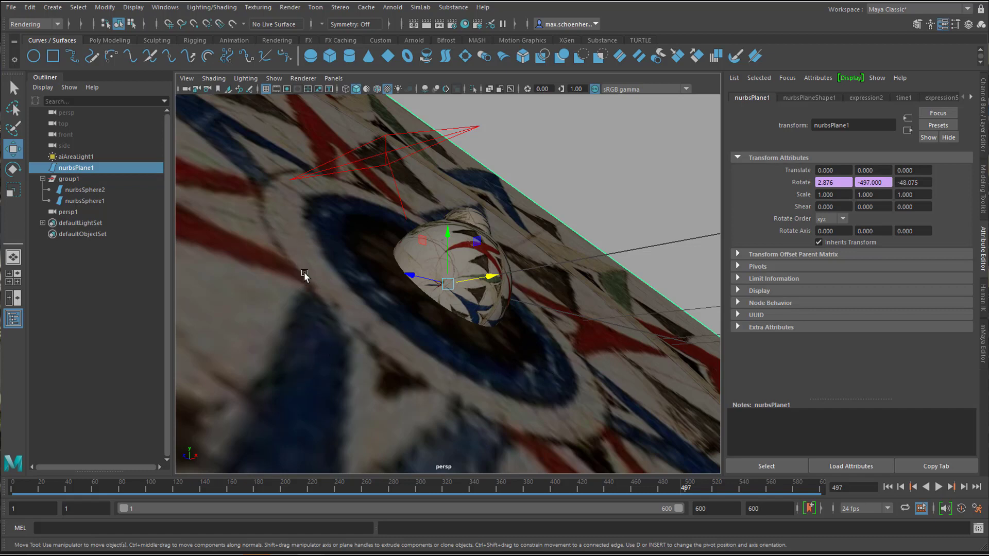
Open nurbsPlane1's material aiStandardSurface1 and the file texture connected to its base color
right_click(326, 249)
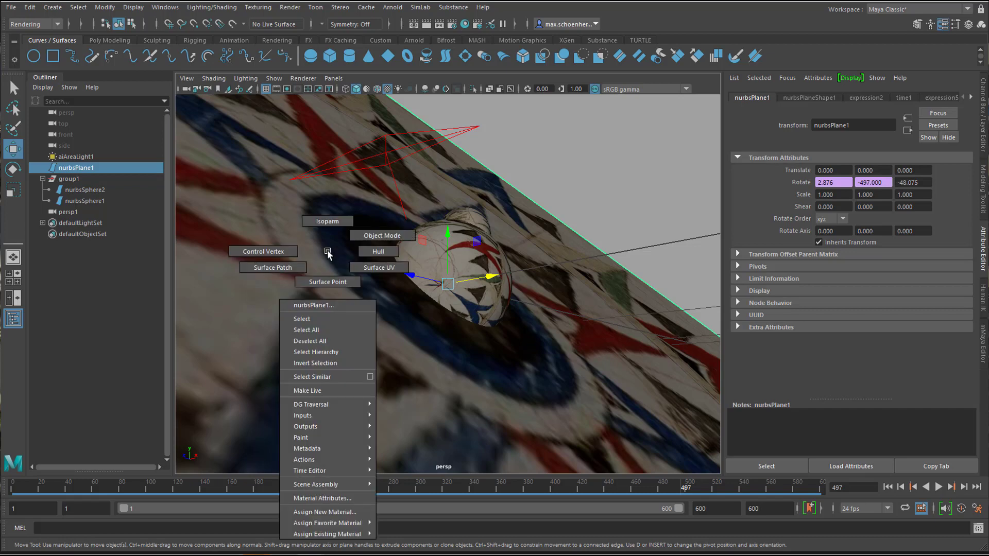
left_click(323, 499)
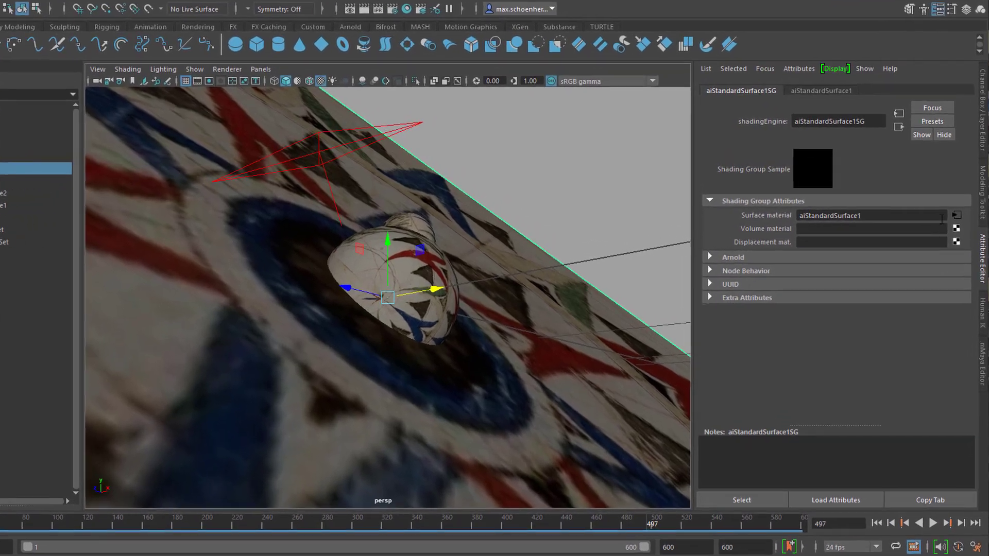
left_click(956, 216)
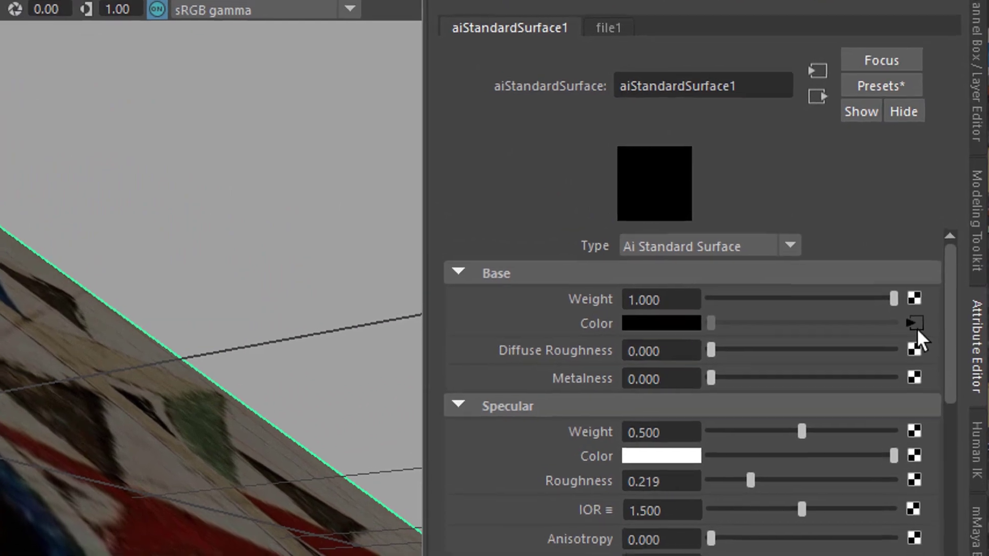
left_click(916, 326)
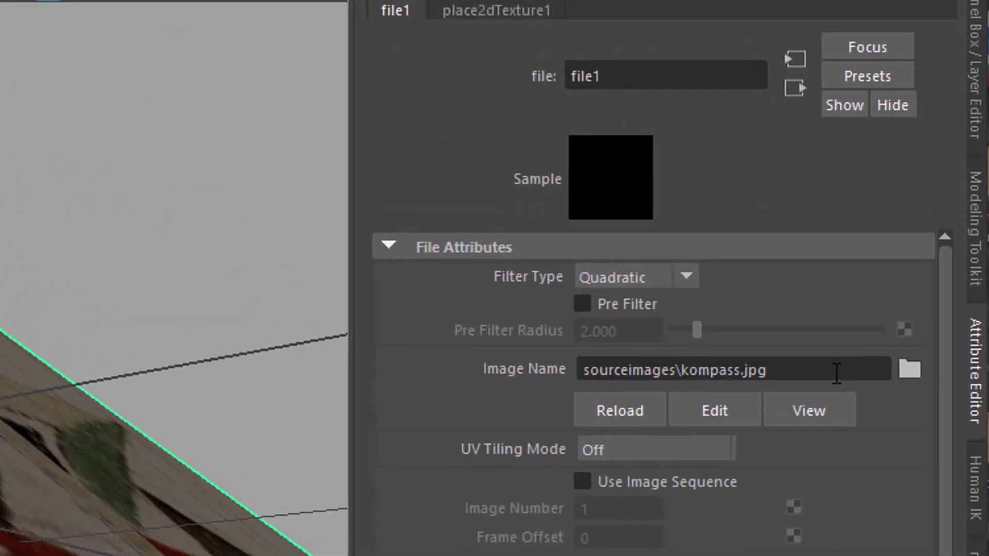